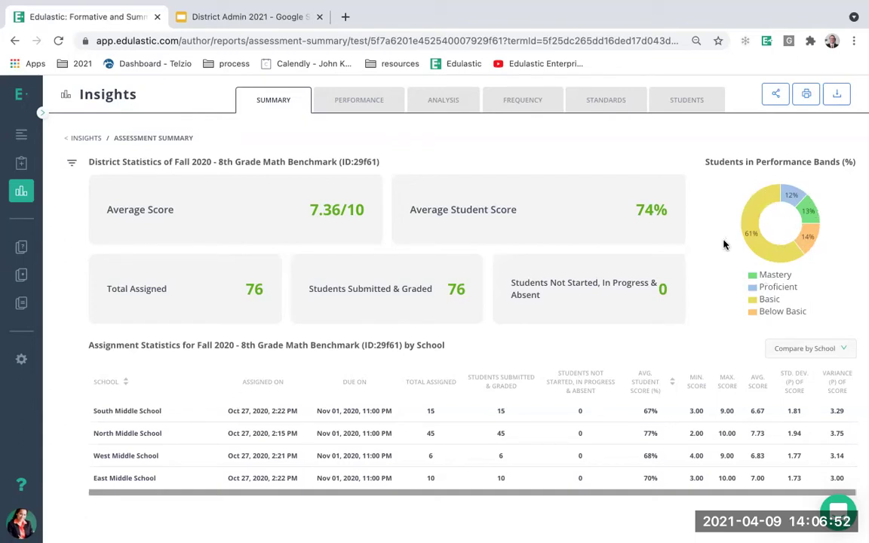
Step: Compare the assessment summary's assignment statistics by Teacher
{"action": "left_click", "coordinate": [799, 352]}
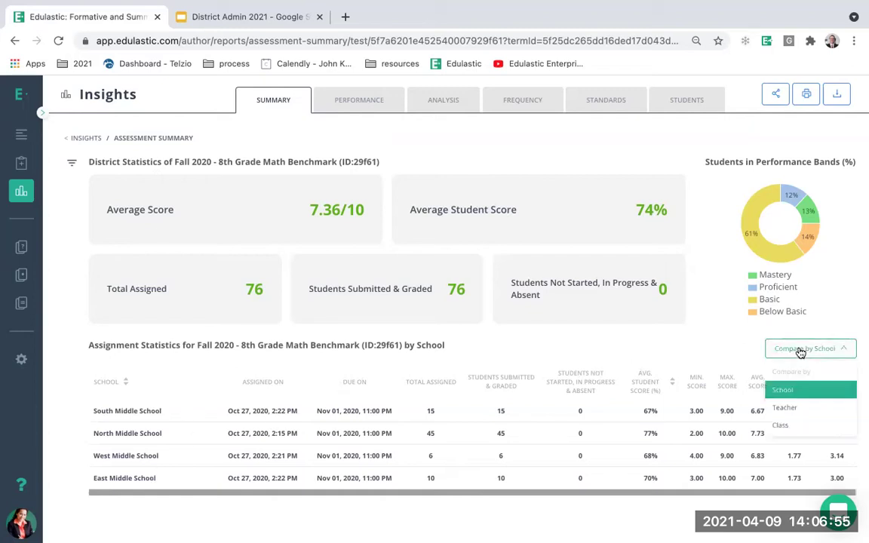
{"action": "left_click", "coordinate": [785, 408]}
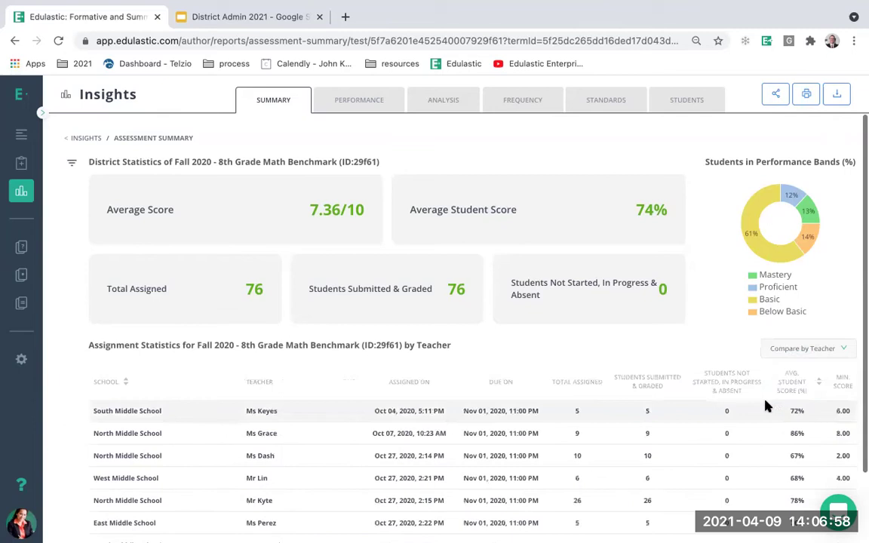
Step: Open the sub-group performance report for the benchmark and analyze the school results by Proficiency Band
{"action": "left_click", "coordinate": [369, 105]}
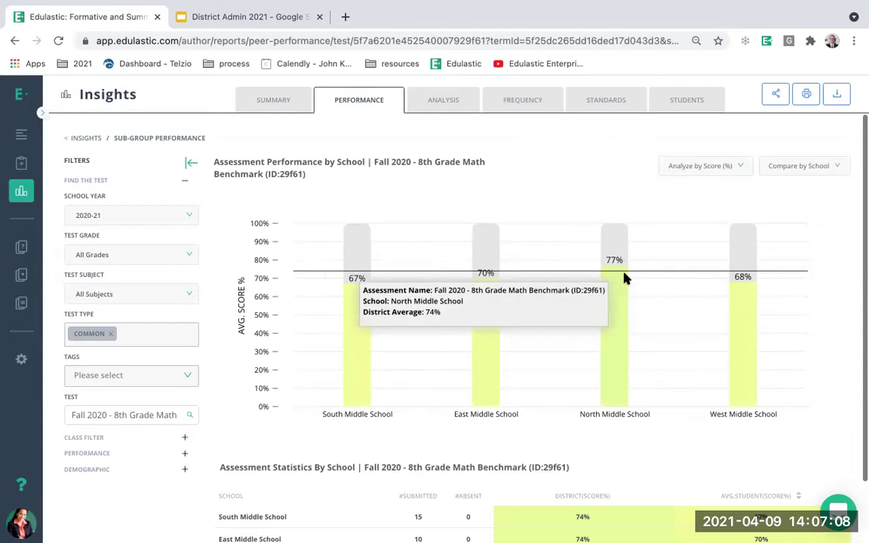
{"action": "left_click", "coordinate": [686, 166]}
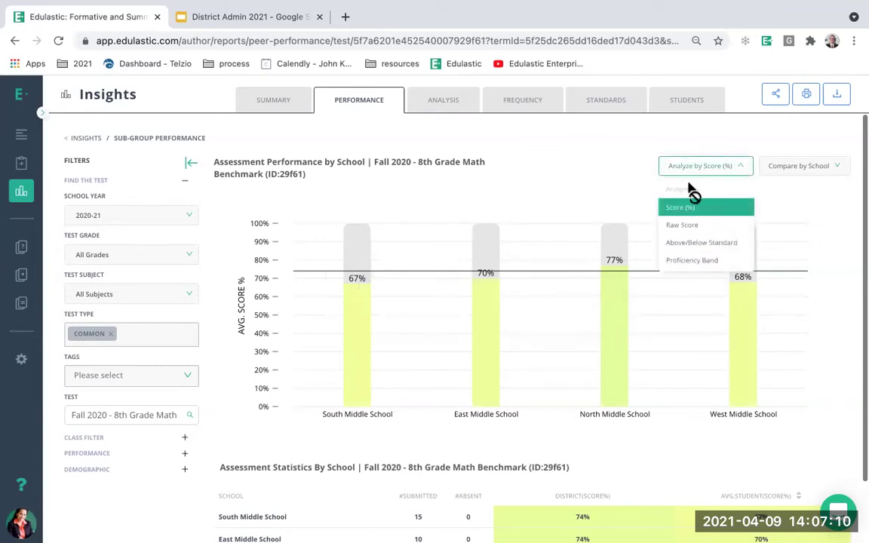
{"action": "left_click", "coordinate": [692, 261]}
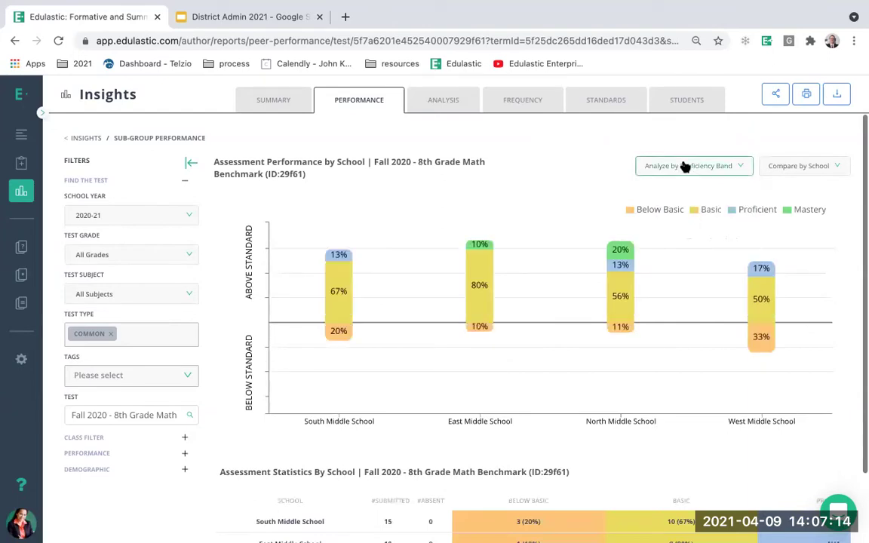
Step: Set the performance chart's analysis back to Score (%) and compare the results by Teacher
{"action": "left_click", "coordinate": [684, 166]}
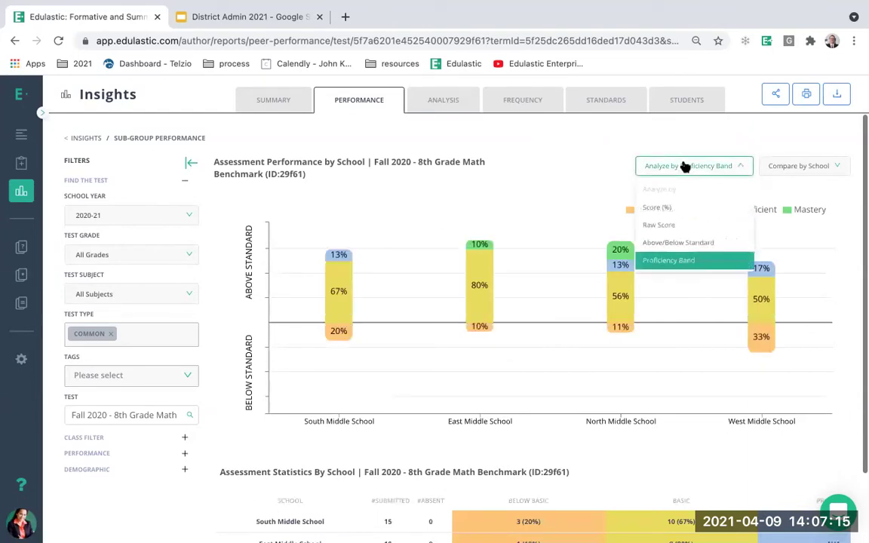
{"action": "left_click", "coordinate": [677, 210]}
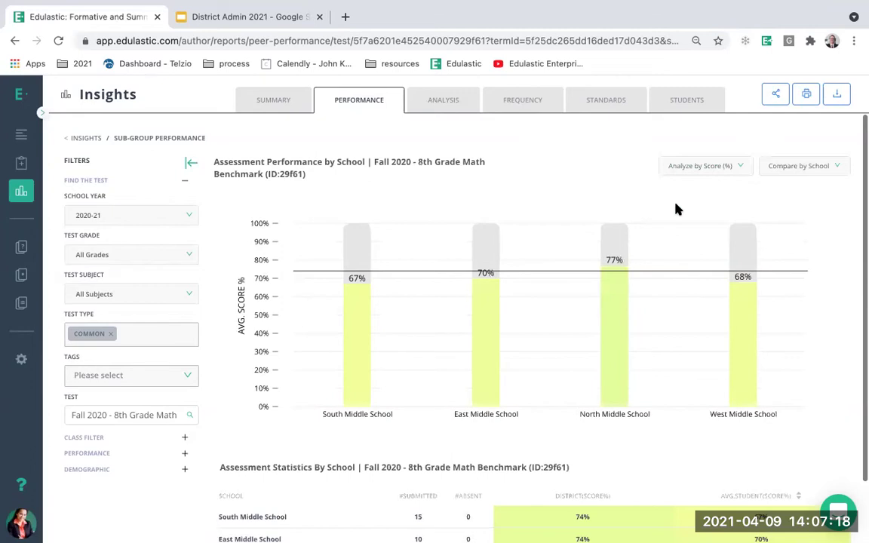
{"action": "left_click", "coordinate": [798, 167]}
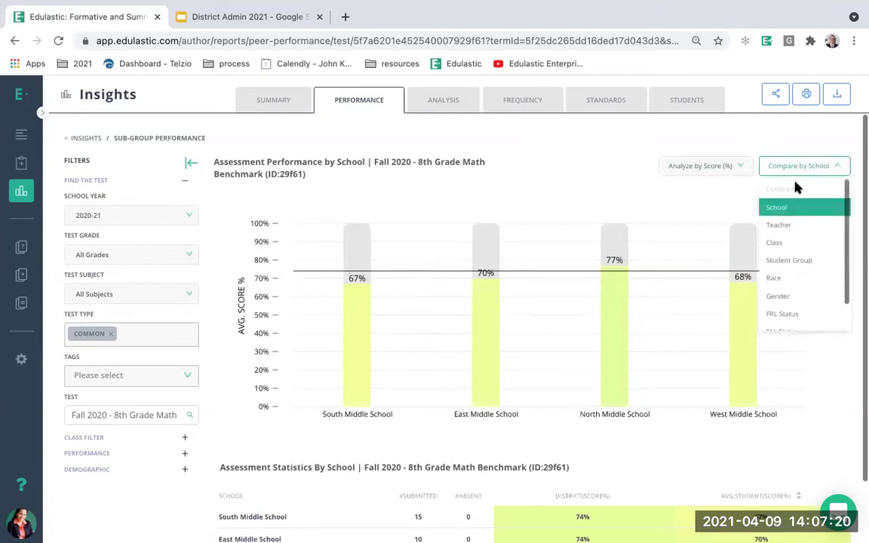
{"action": "scroll", "coordinate": [804, 248], "scroll_direction": "down", "scroll_amount": 1}
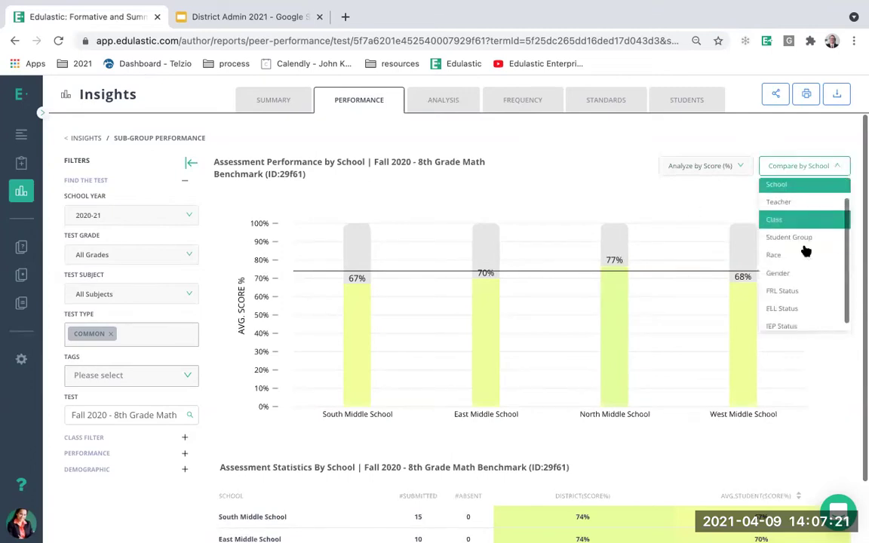
{"action": "left_click", "coordinate": [794, 210]}
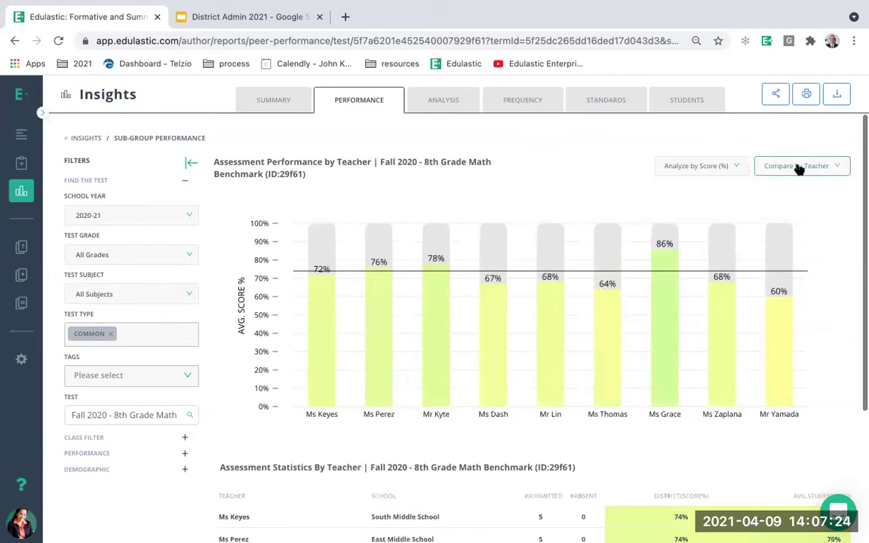
Step: Compare the benchmark performance by Class, and after that by FRL Status
{"action": "left_click", "coordinate": [798, 167]}
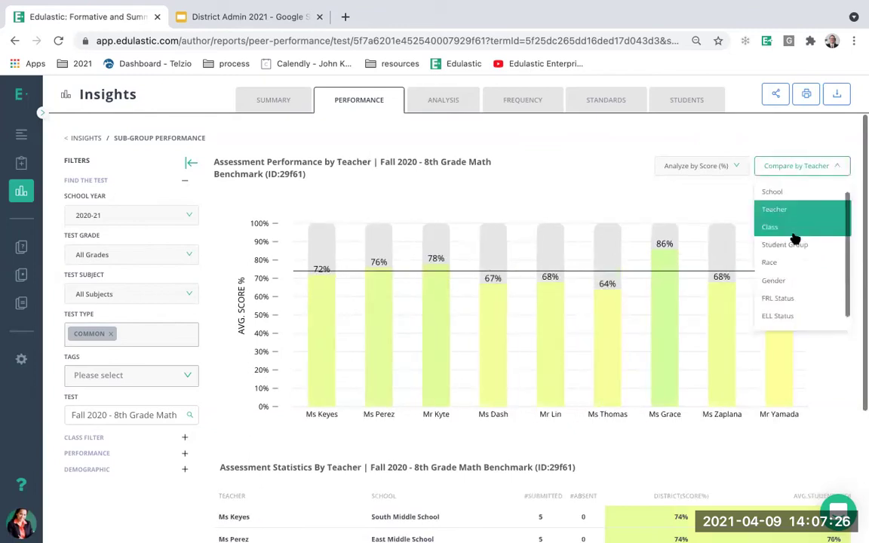
{"action": "left_click", "coordinate": [796, 228]}
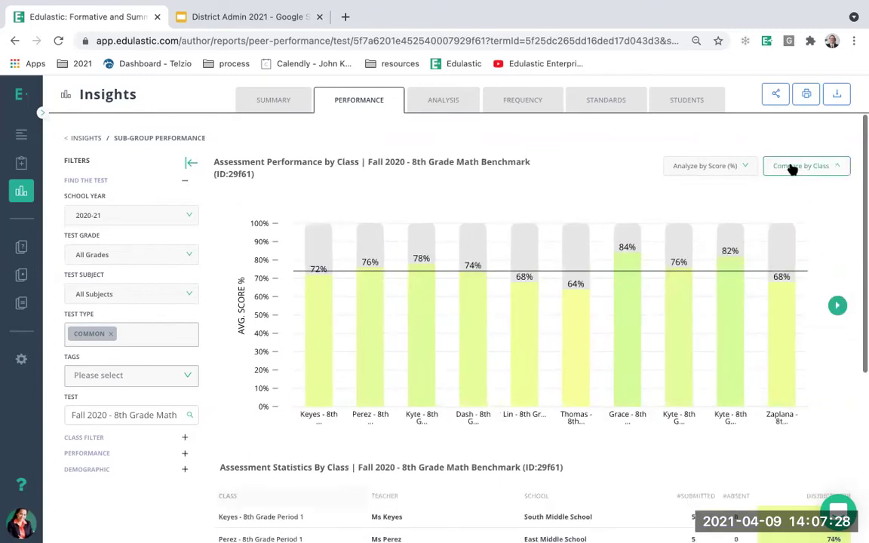
{"action": "left_click", "coordinate": [791, 169]}
{"action": "scroll", "coordinate": [794, 315], "scroll_direction": "down", "scroll_amount": 1}
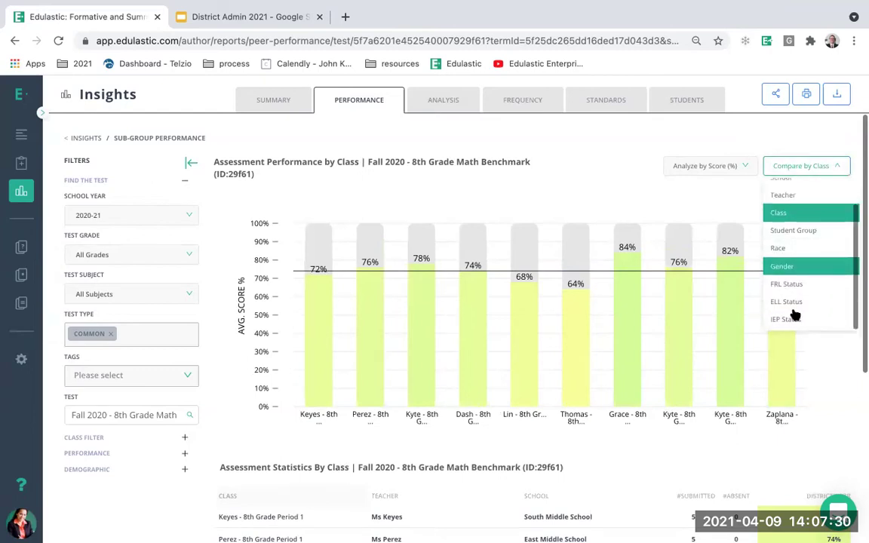
{"action": "left_click", "coordinate": [790, 284]}
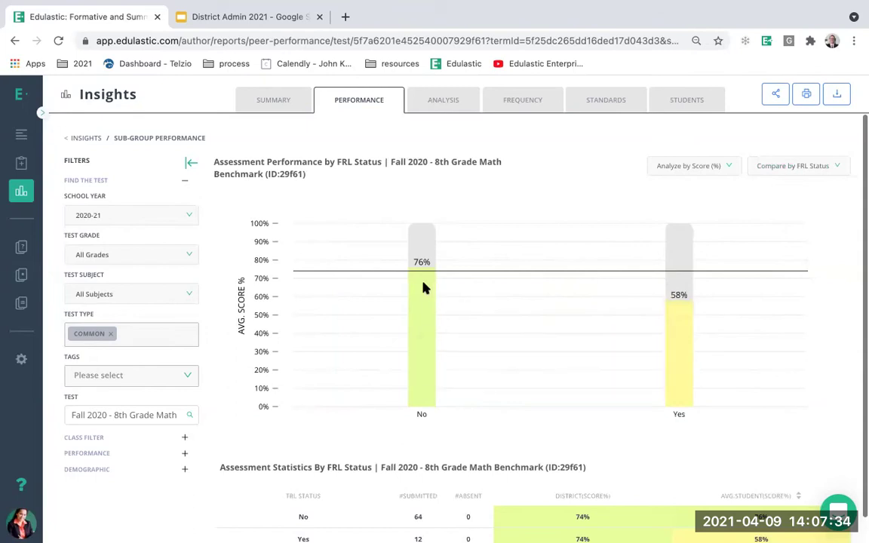
{"action": "mouse_move", "coordinate": [679, 324]}
Step: Open the question analysis report and limit the detailed performance table to Q3
{"action": "left_click", "coordinate": [443, 101]}
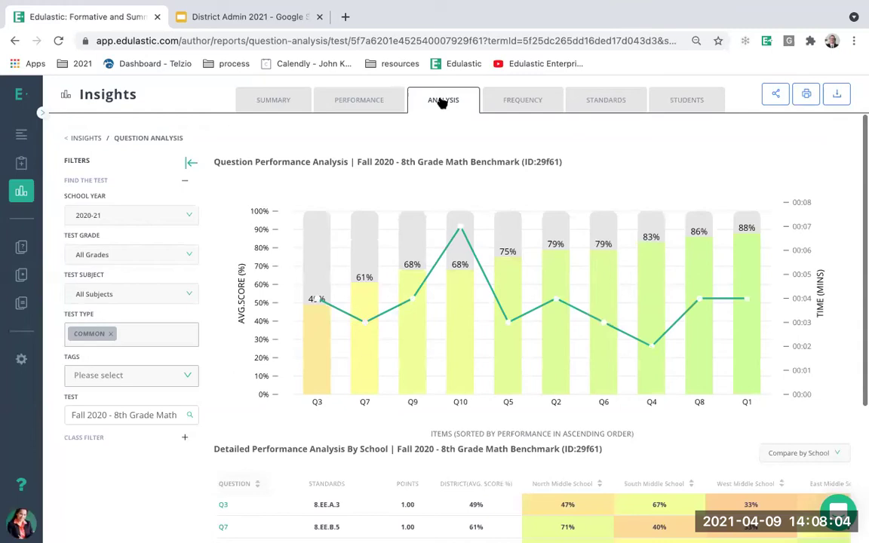
{"action": "left_click", "coordinate": [317, 363]}
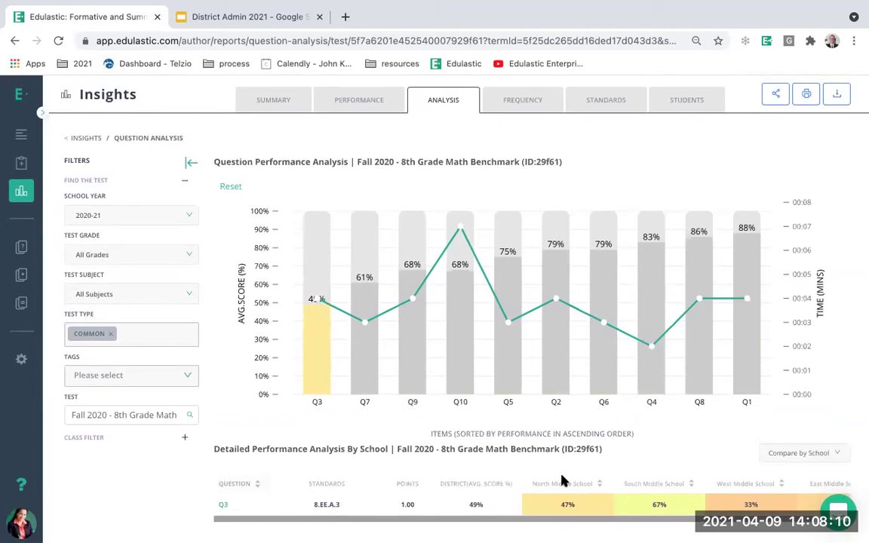
{"action": "scroll", "coordinate": [754, 498], "scroll_direction": "right", "scroll_amount": 2}
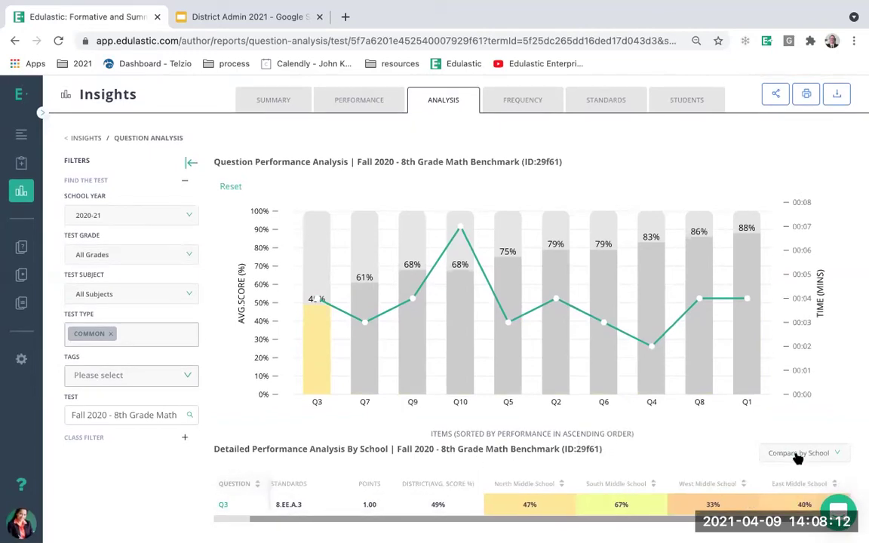
Step: Compare the detailed Q3 performance by Teacher and look across the teachers' scores
{"action": "left_click", "coordinate": [797, 456]}
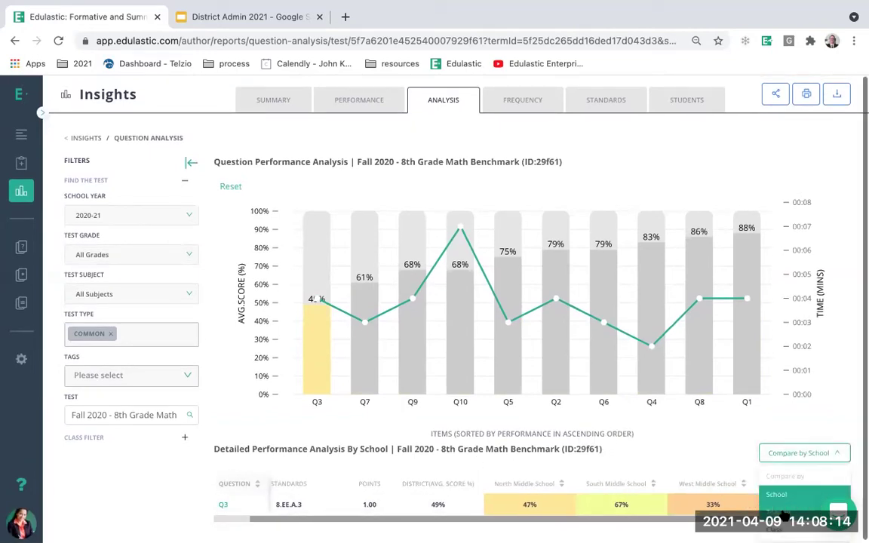
{"action": "left_click", "coordinate": [780, 513]}
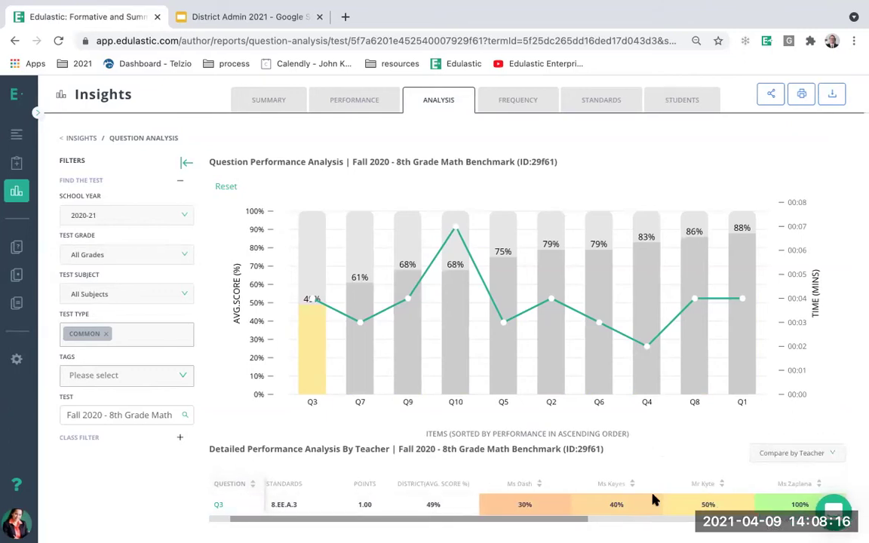
{"action": "scroll", "coordinate": [654, 502], "scroll_direction": "right", "scroll_amount": 6}
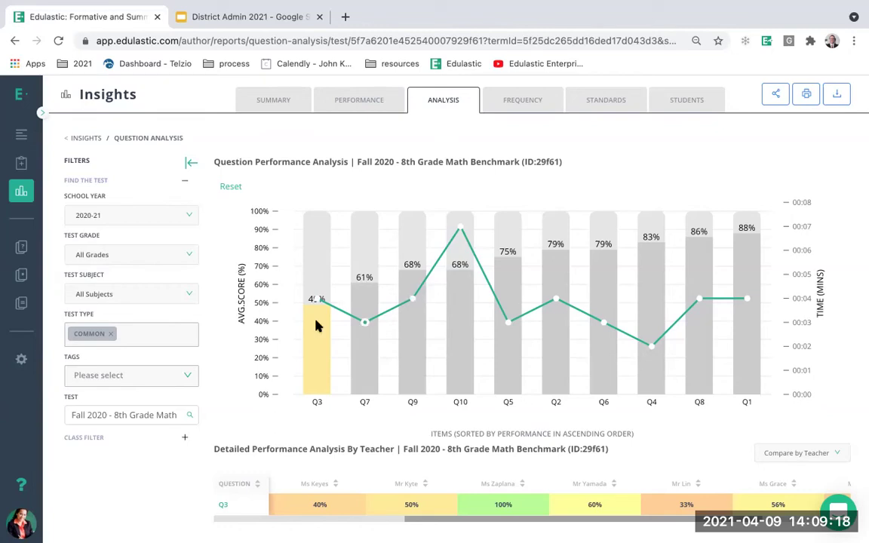
Step: Open the sharing options for the question analysis report and dismiss them
{"action": "mouse_move", "coordinate": [316, 326]}
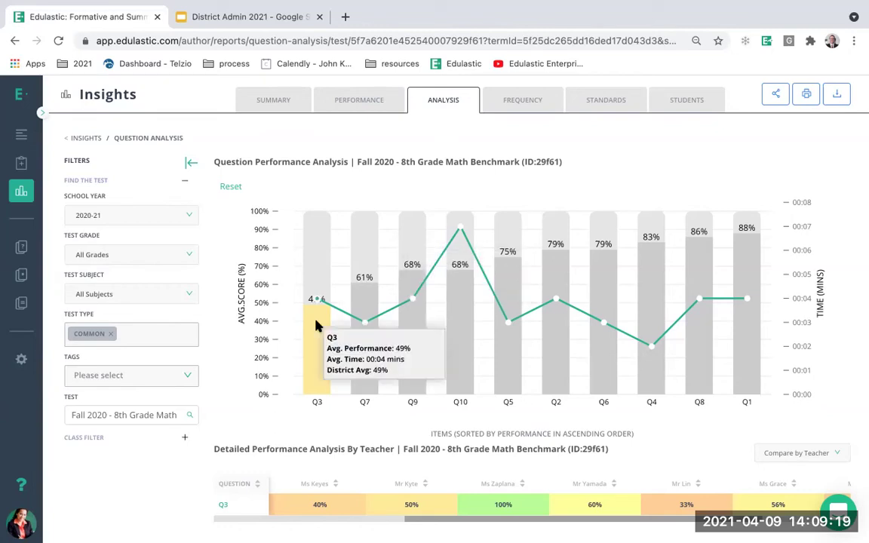
{"action": "left_click", "coordinate": [775, 96]}
{"action": "left_click", "coordinate": [594, 251]}
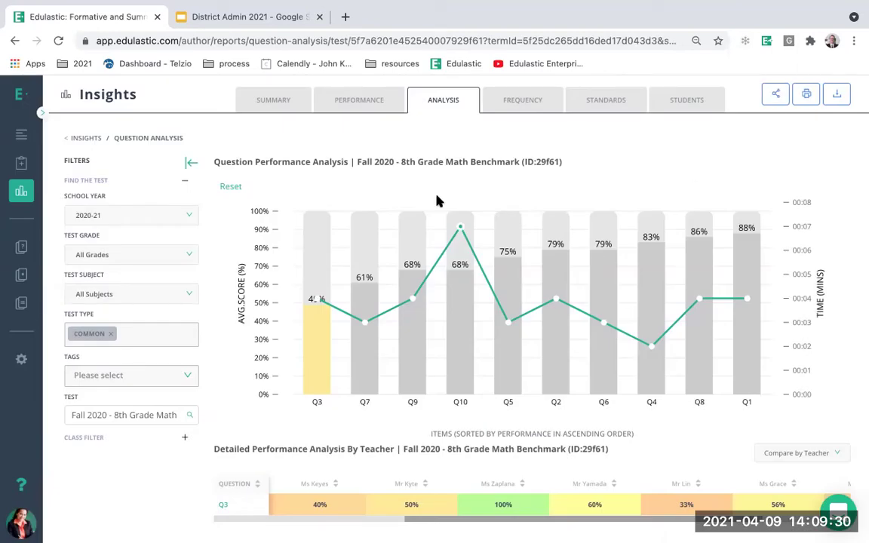
Step: Open the response frequency report and sort the question table by performance in ascending order
{"action": "left_click", "coordinate": [523, 100]}
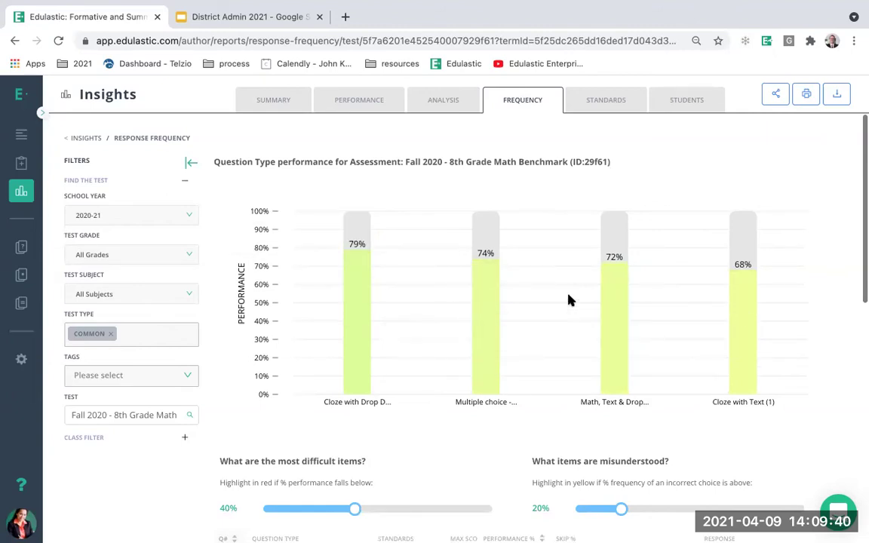
{"action": "scroll", "coordinate": [568, 300], "scroll_direction": "down", "scroll_amount": 3}
{"action": "scroll", "coordinate": [514, 378], "scroll_direction": "down", "scroll_amount": 2}
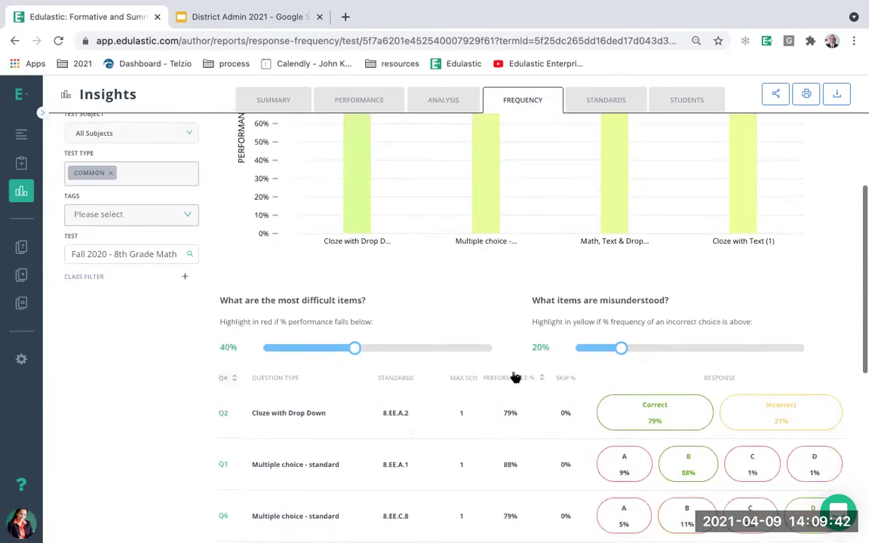
{"action": "left_click", "coordinate": [540, 378]}
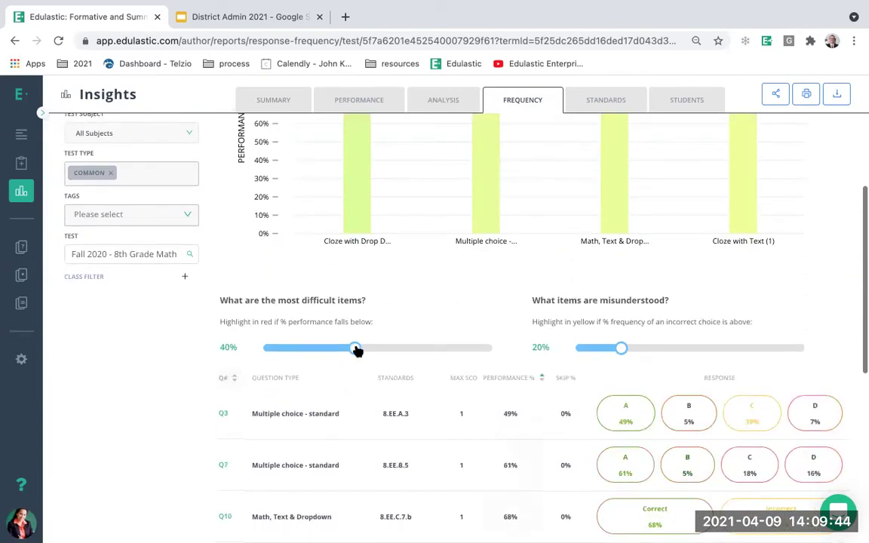
Step: Set the difficult-item highlight threshold to 63% and the misunderstood-item threshold to 30%
{"action": "left_click_drag", "start_coordinate": [355, 348], "coordinate": [411, 349]}
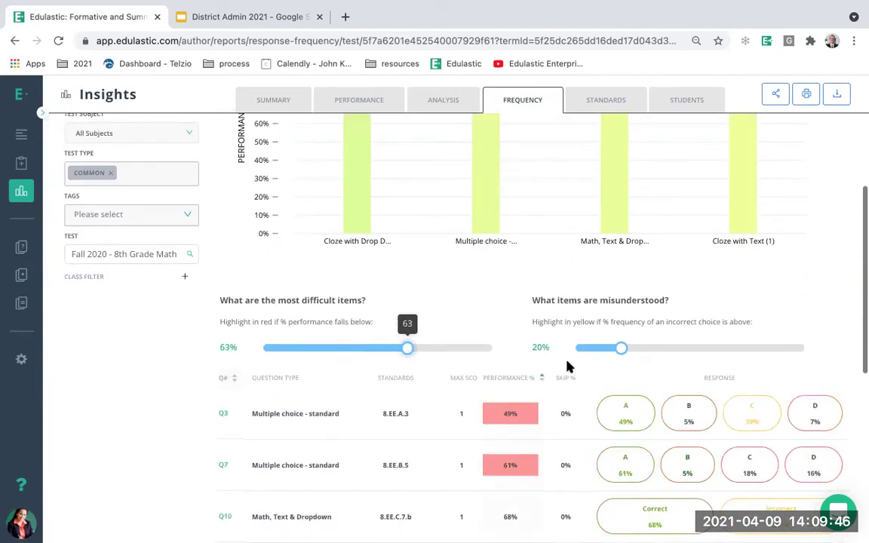
{"action": "mouse_move", "coordinate": [655, 348]}
{"action": "left_mouse_down"}
{"action": "mouse_move", "coordinate": [747, 349]}
{"action": "mouse_move", "coordinate": [641, 337]}
{"action": "left_mouse_up"}
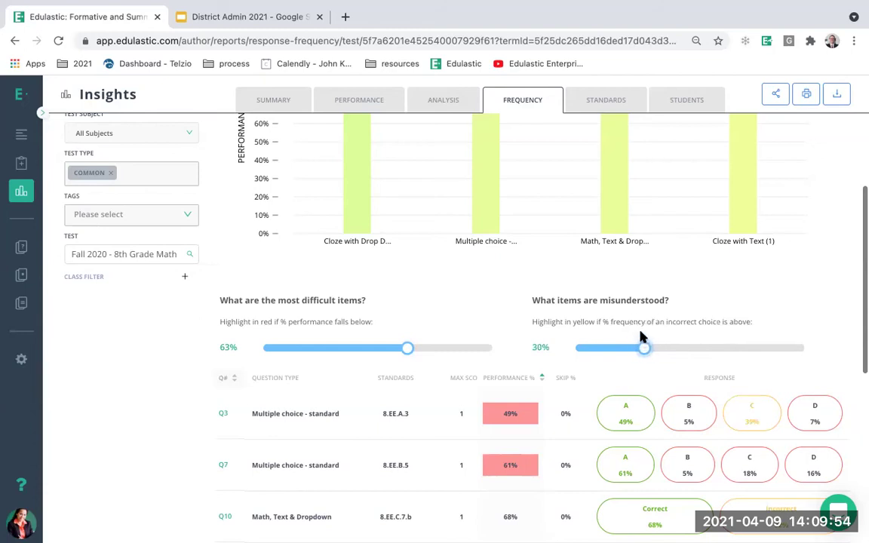
Step: Examine the response details for Q3's answer choices C, B and A up close
{"action": "mouse_move", "coordinate": [755, 413]}
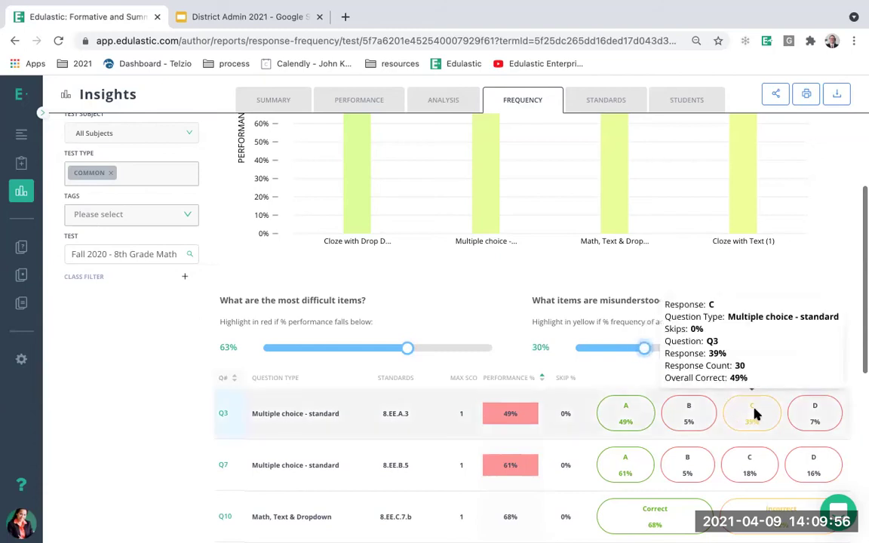
{"action": "scroll", "coordinate": [755, 413], "scroll_direction": "up", "scroll_amount": 5}
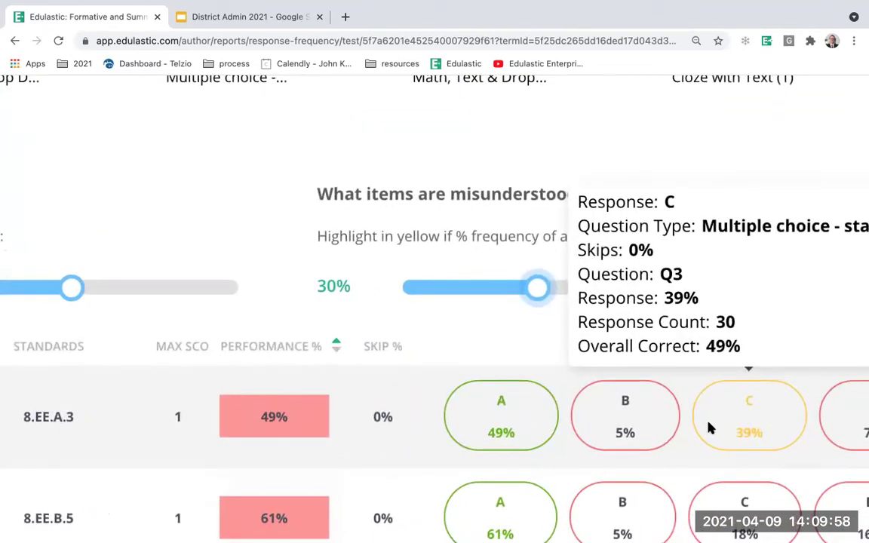
{"action": "mouse_move", "coordinate": [531, 428]}
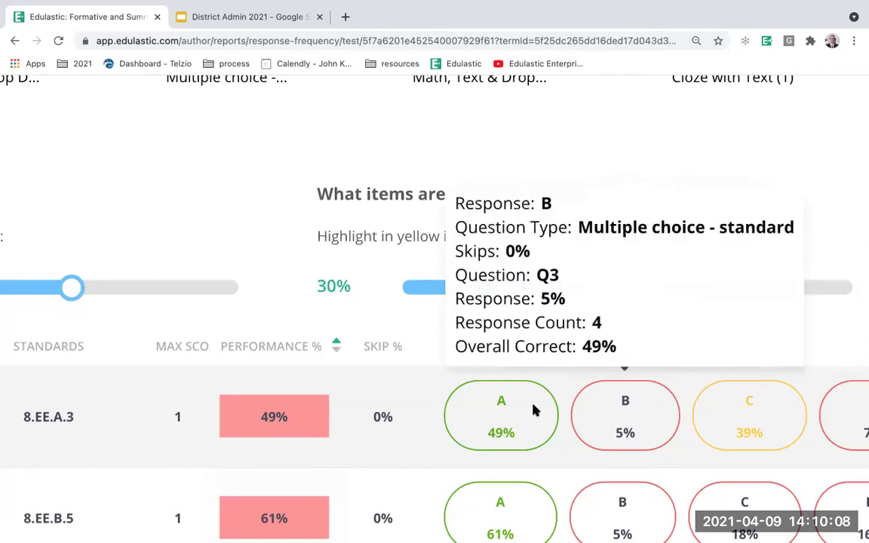
{"action": "scroll", "coordinate": [533, 410], "scroll_direction": "down", "scroll_amount": 5}
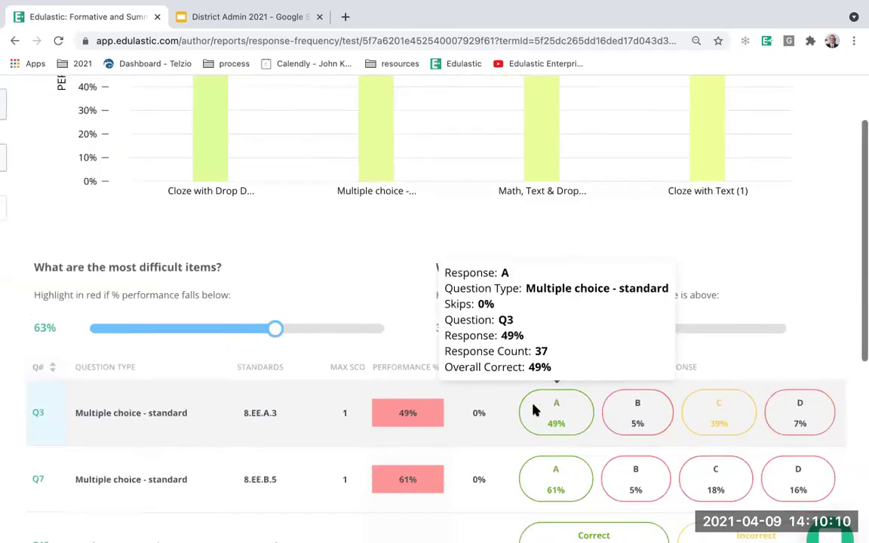
{"action": "scroll", "coordinate": [532, 409], "scroll_direction": "down", "scroll_amount": 5}
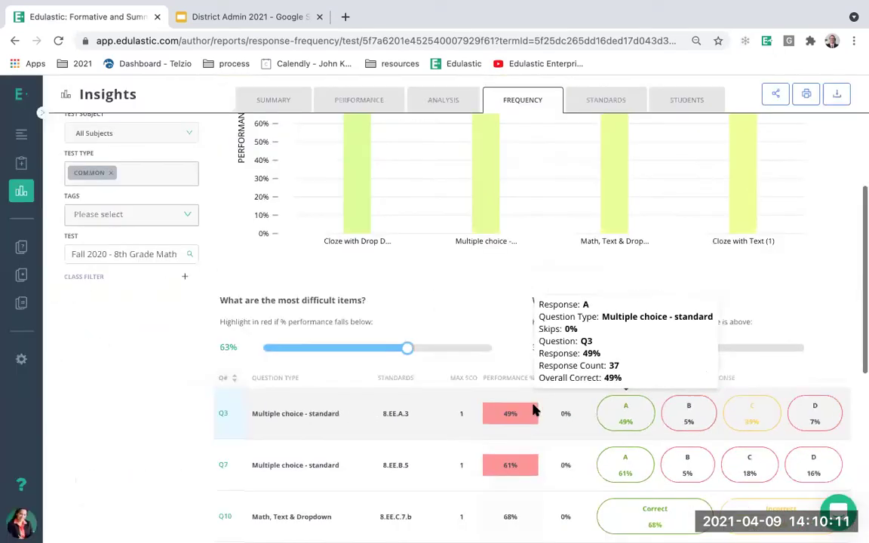
Step: Open Q3 from the frequency table and review the question and its student responses in the class board
{"action": "left_click", "coordinate": [226, 413]}
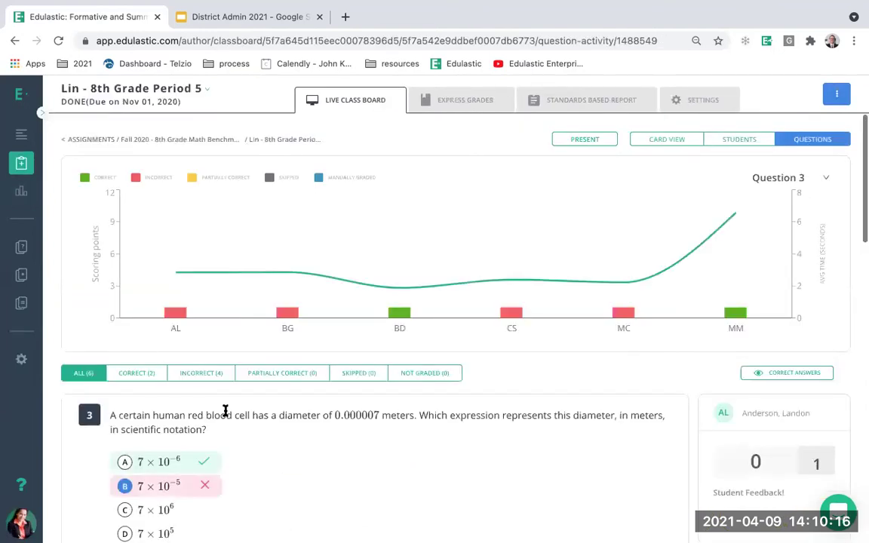
{"action": "scroll", "coordinate": [225, 411], "scroll_direction": "down", "scroll_amount": 1}
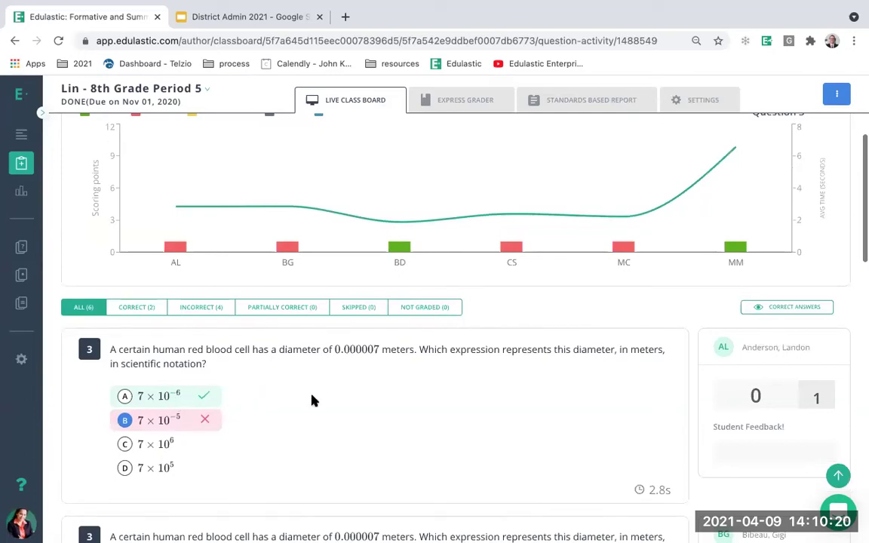
{"action": "scroll", "coordinate": [310, 400], "scroll_direction": "up", "scroll_amount": 1}
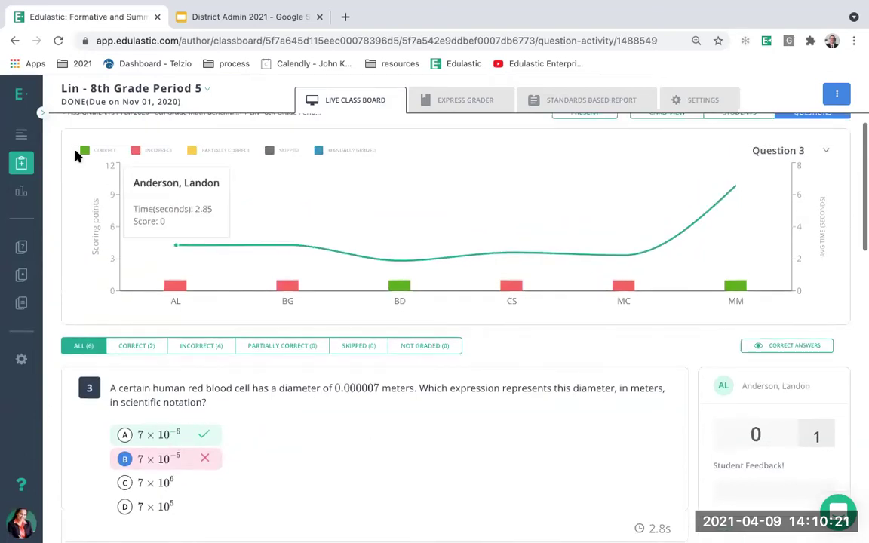
Step: Return to Insights, open the Performance by Students report and filter the score distribution to scores 2 through 6 to list those students
{"action": "left_click", "coordinate": [15, 41]}
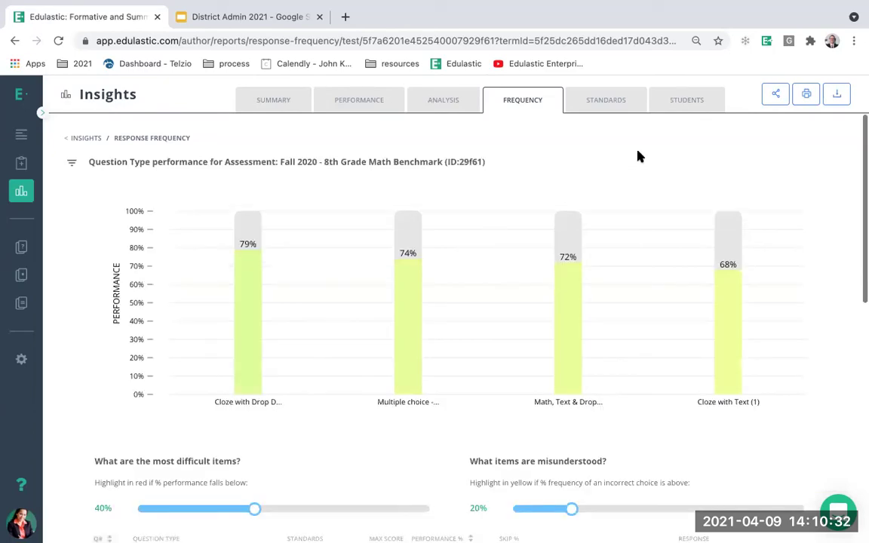
{"action": "left_click", "coordinate": [683, 102]}
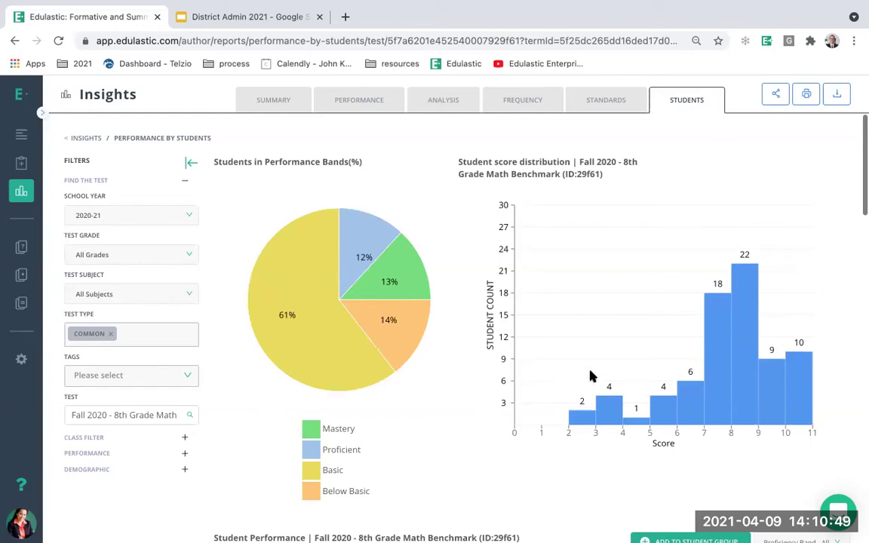
{"action": "mouse_move", "coordinate": [591, 376]}
{"action": "left_mouse_down"}
{"action": "mouse_move", "coordinate": [694, 378]}
{"action": "mouse_move", "coordinate": [668, 380]}
{"action": "left_mouse_up"}
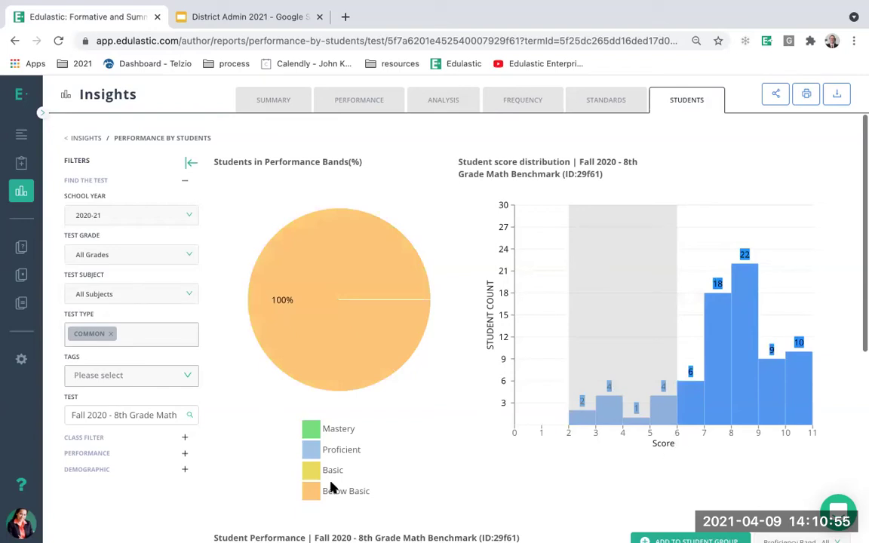
{"action": "scroll", "coordinate": [578, 461], "scroll_direction": "down", "scroll_amount": 3}
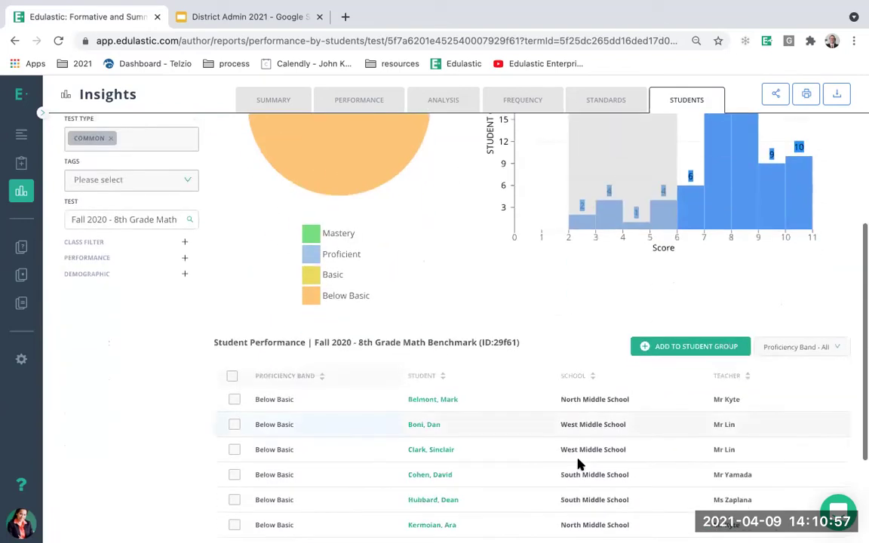
{"action": "scroll", "coordinate": [573, 463], "scroll_direction": "down", "scroll_amount": 1}
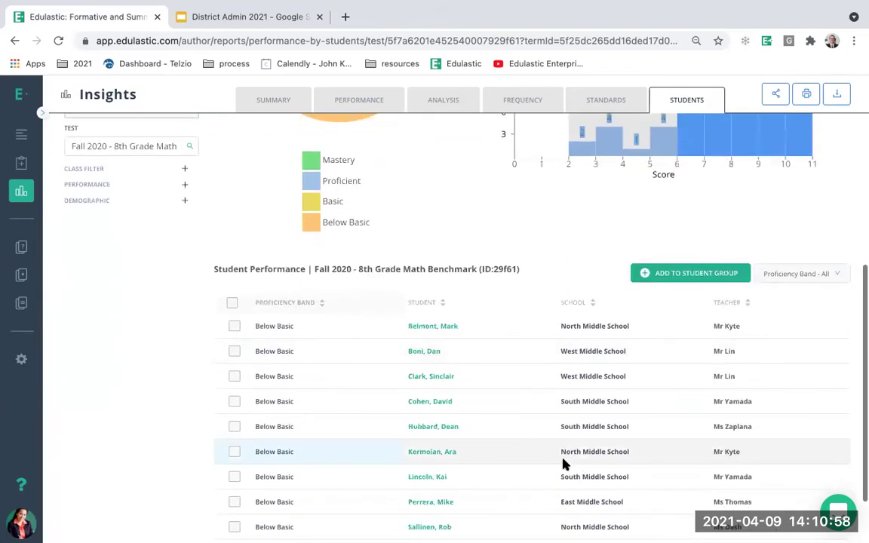
Step: Select all students listed in the performance table and view the dialog for adding them to a student group
{"action": "left_click", "coordinate": [232, 304]}
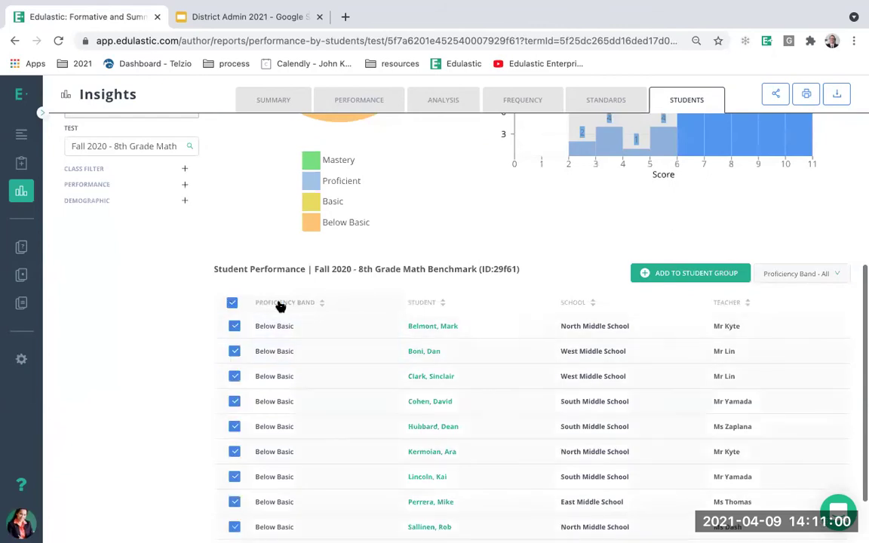
{"action": "left_click", "coordinate": [675, 274]}
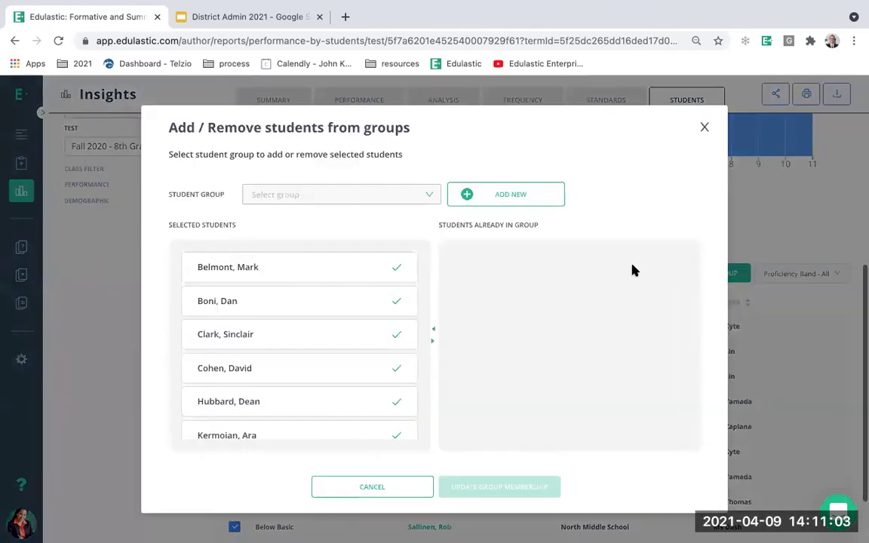
{"action": "left_click", "coordinate": [704, 127]}
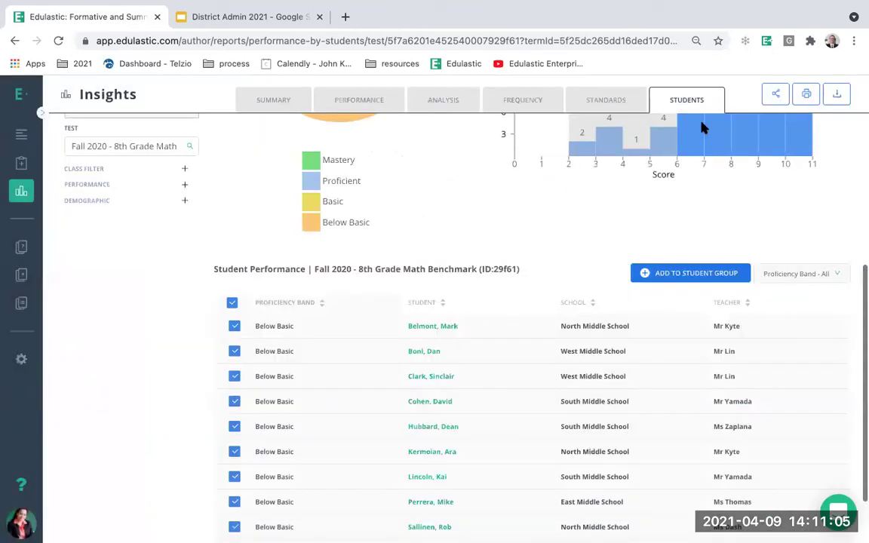
{"action": "scroll", "coordinate": [475, 225], "scroll_direction": "up", "scroll_amount": 5}
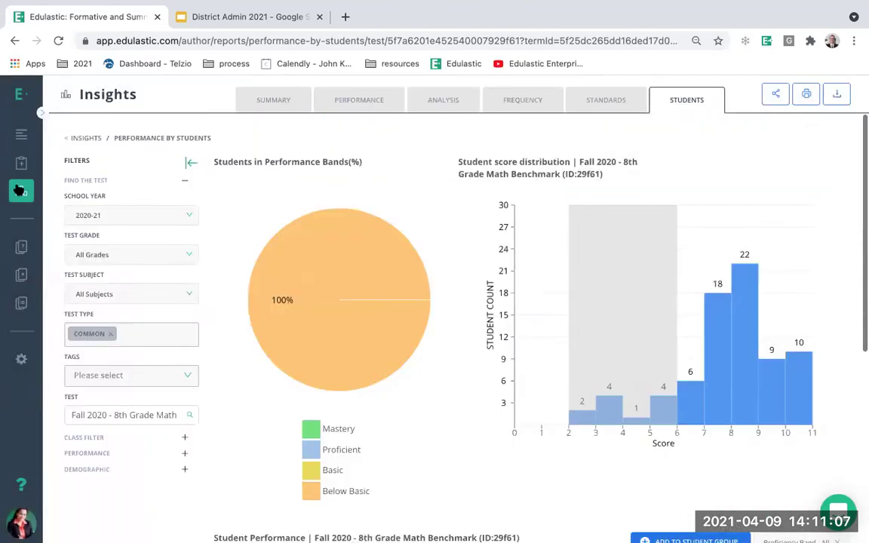
Step: Return to the Insights report list and review the Multiple Assessment, Standards Mastery, Student Profile and Engagement report types
{"action": "left_click", "coordinate": [19, 191]}
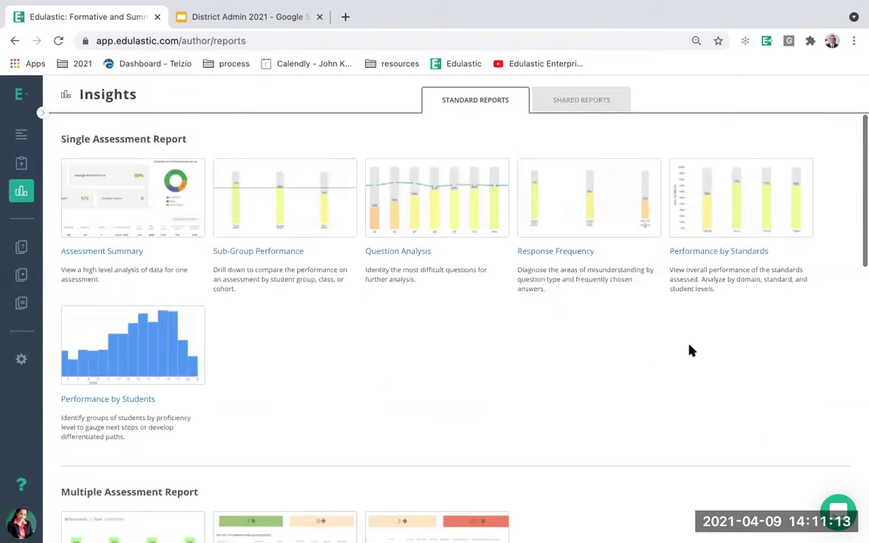
{"action": "scroll", "coordinate": [691, 350], "scroll_direction": "down", "scroll_amount": 5}
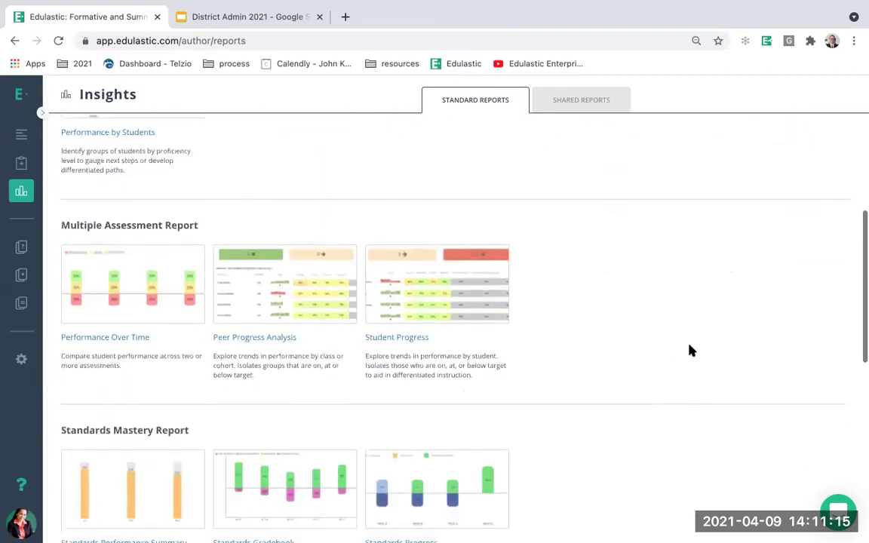
{"action": "scroll", "coordinate": [691, 350], "scroll_direction": "down", "scroll_amount": 1}
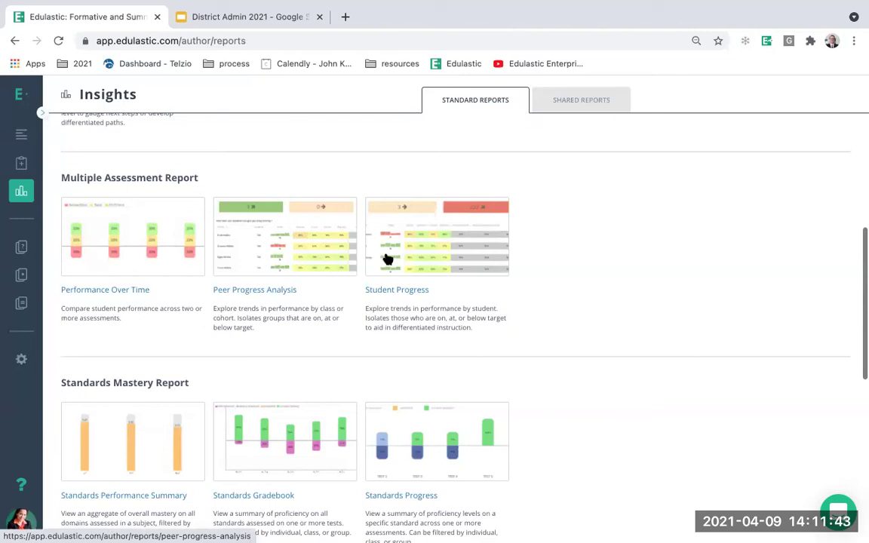
{"action": "scroll", "coordinate": [608, 284], "scroll_direction": "down", "scroll_amount": 1}
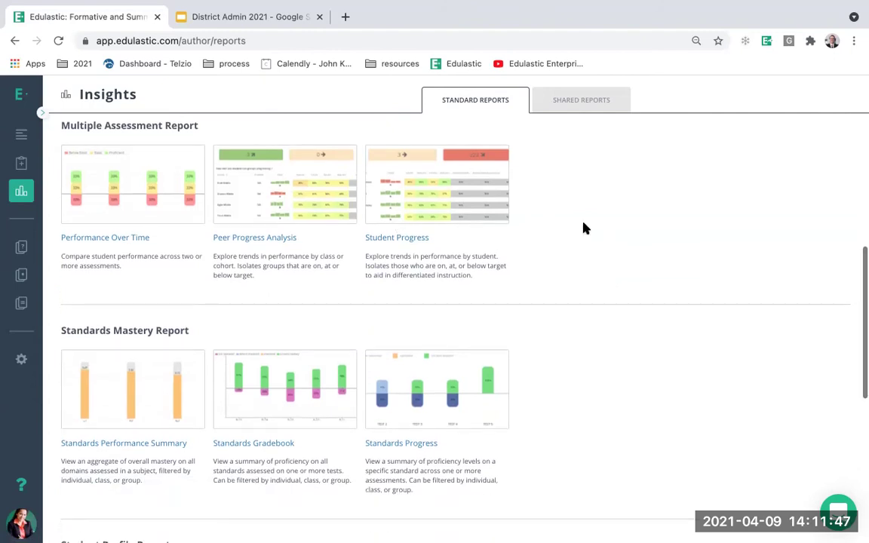
{"action": "scroll", "coordinate": [584, 227], "scroll_direction": "down", "scroll_amount": 1}
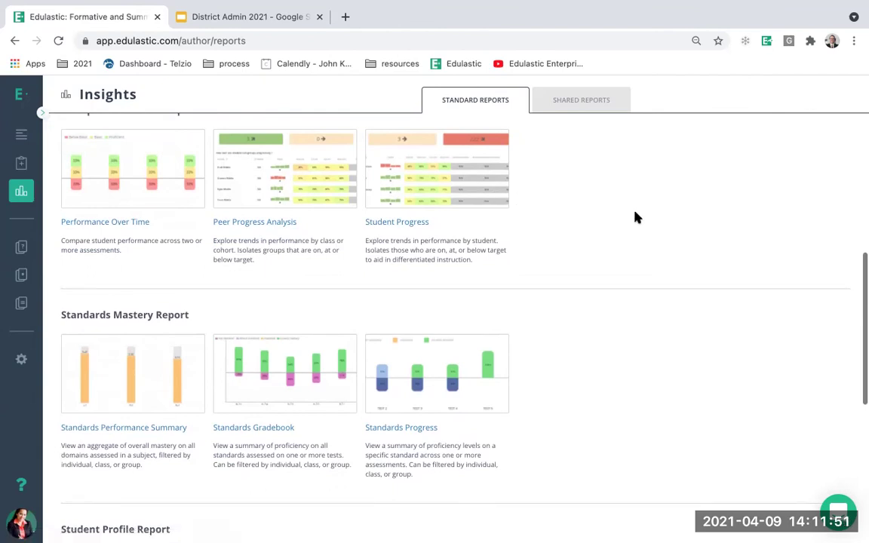
{"action": "scroll", "coordinate": [636, 217], "scroll_direction": "down", "scroll_amount": 3}
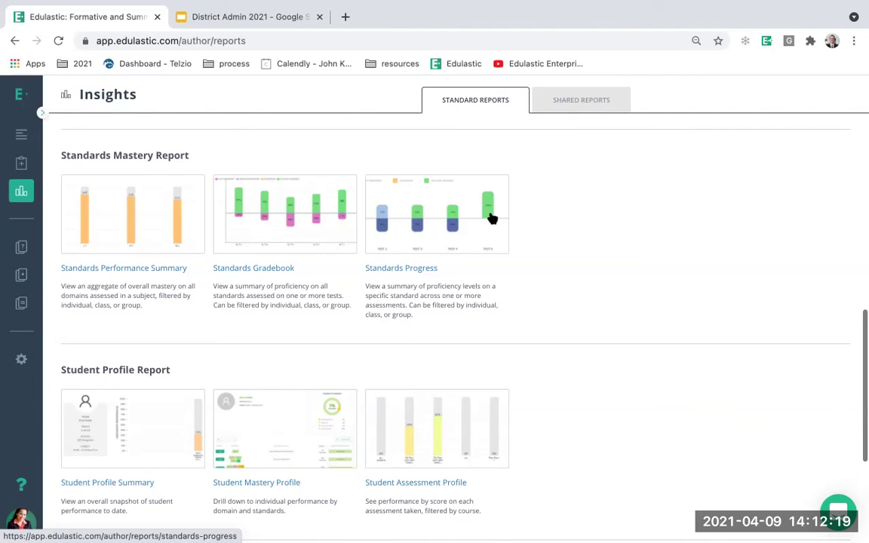
{"action": "scroll", "coordinate": [583, 267], "scroll_direction": "down", "scroll_amount": 3}
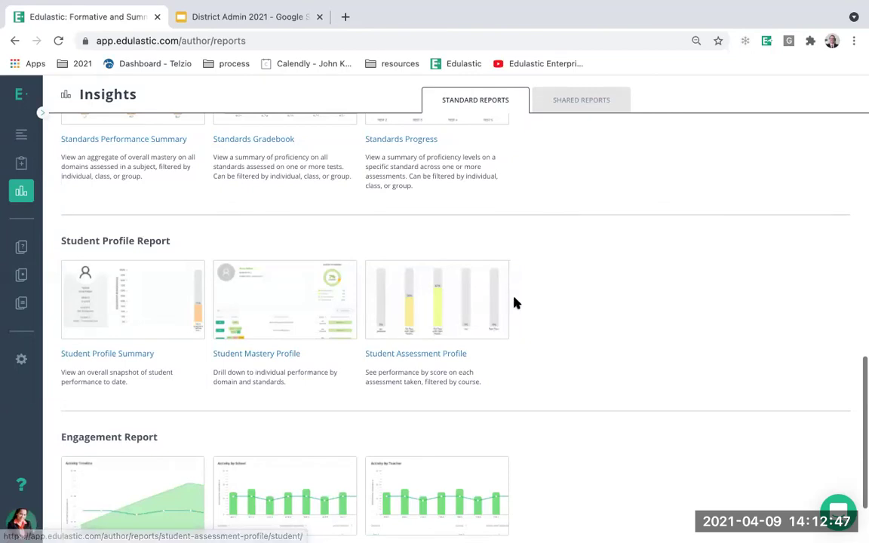
{"action": "scroll", "coordinate": [516, 302], "scroll_direction": "down", "scroll_amount": 2}
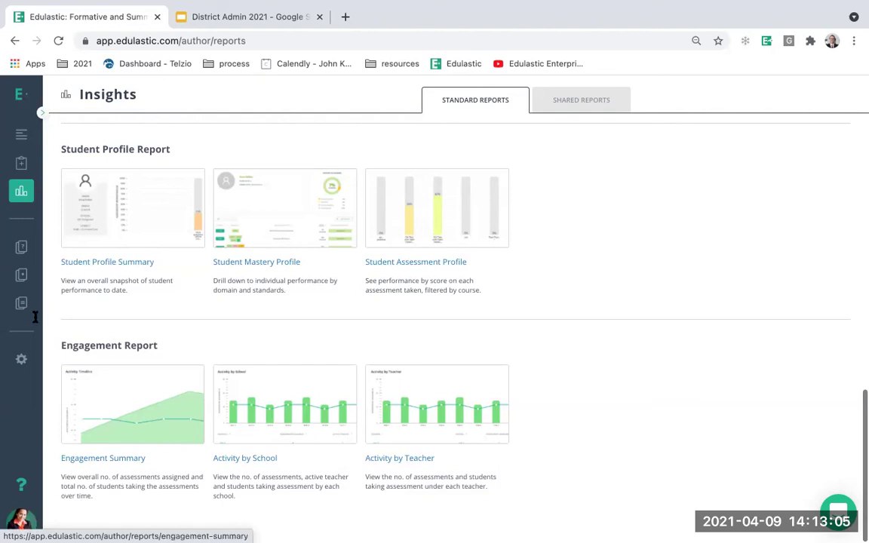
Step: Open the Spring 2021 - 8th Grade Math Benchmark assignment and filter its classes by Done, Not Open and In Progress in turn
{"action": "left_click", "coordinate": [22, 162]}
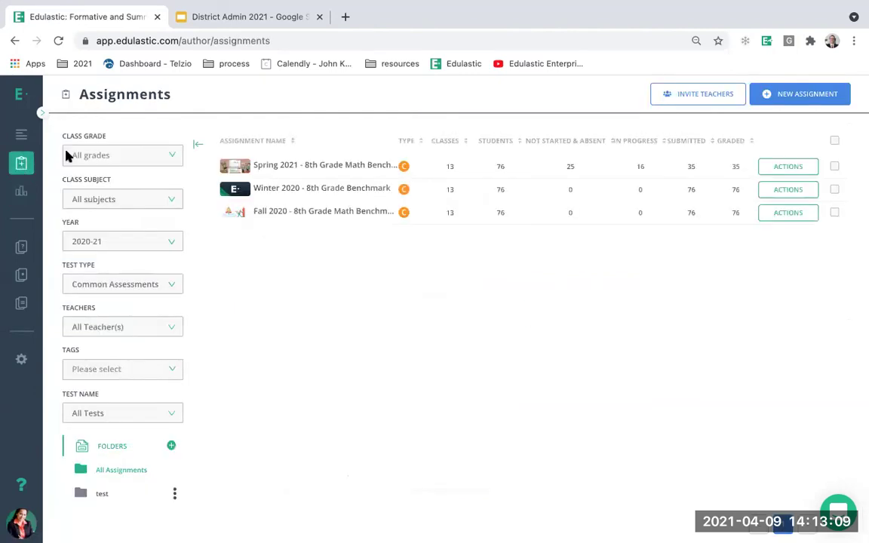
{"action": "left_click", "coordinate": [307, 166]}
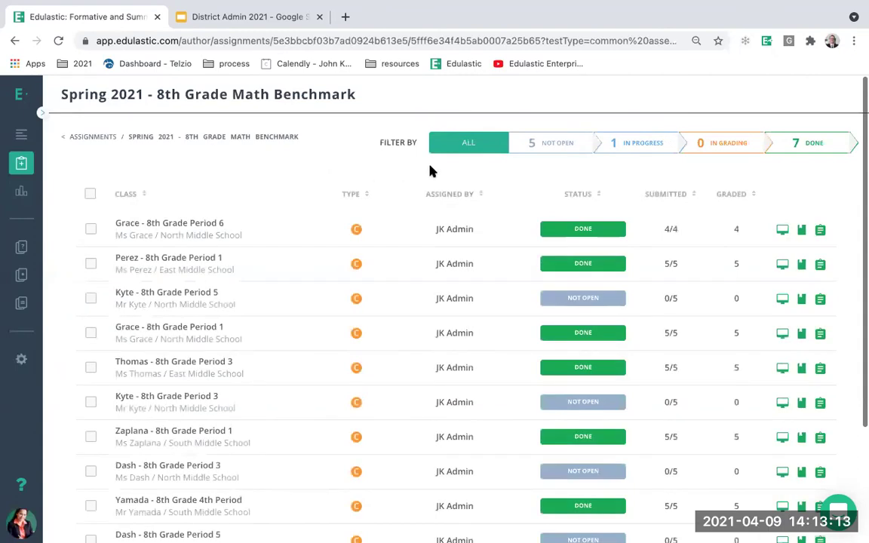
{"action": "left_click", "coordinate": [810, 143]}
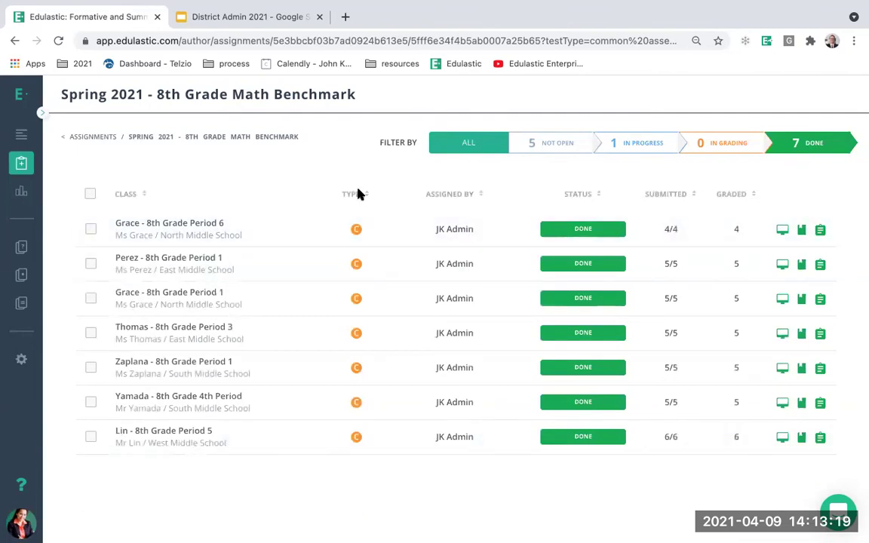
{"action": "left_click", "coordinate": [559, 147]}
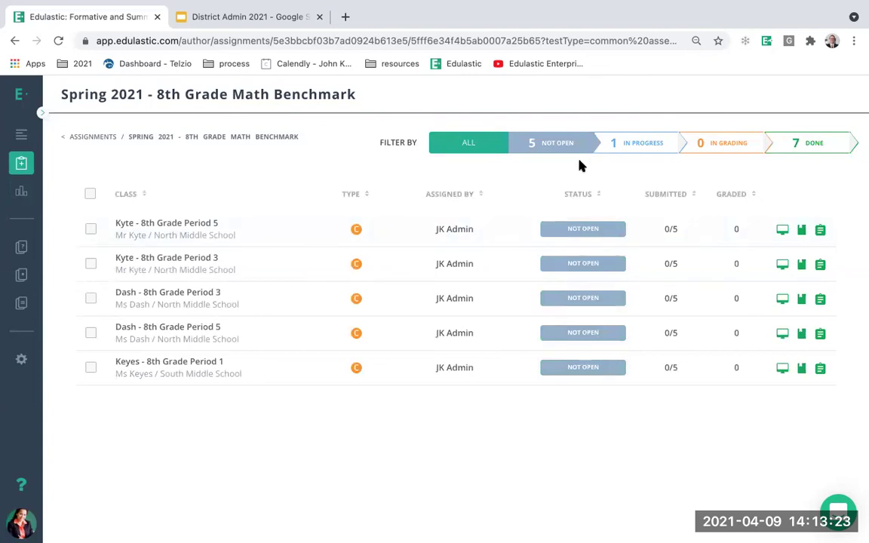
{"action": "left_click", "coordinate": [639, 144]}
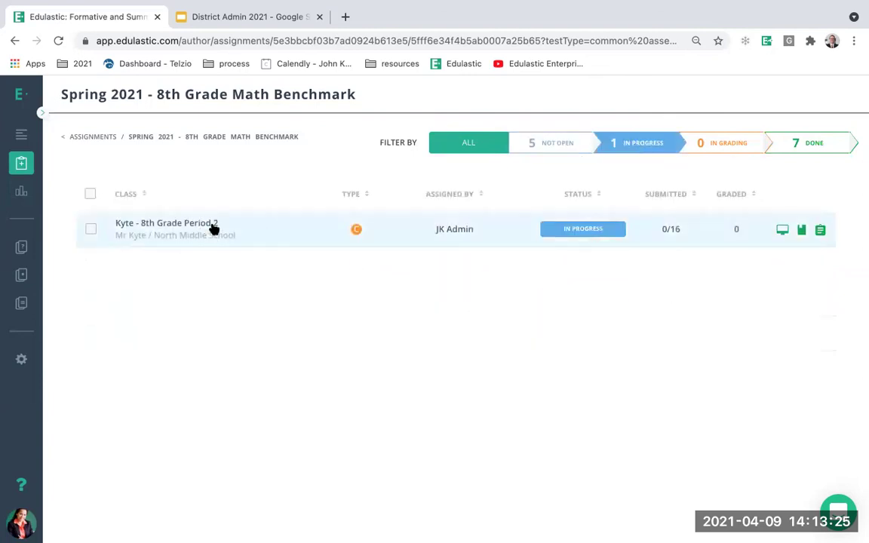
Step: Open the in-progress 8th Grade Period 2 class, review its question chart and student cards, and open its standards based report
{"action": "left_click", "coordinate": [211, 227]}
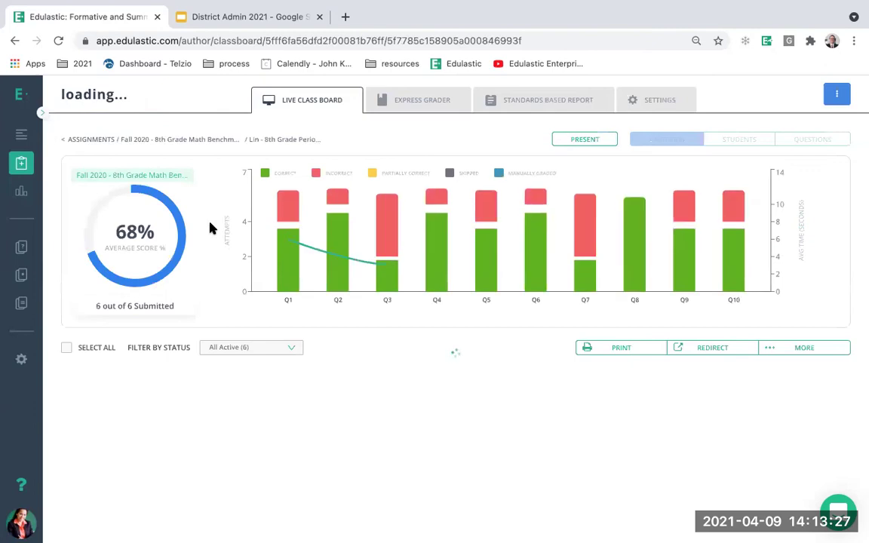
{"action": "scroll", "coordinate": [425, 329], "scroll_direction": "down", "scroll_amount": 4}
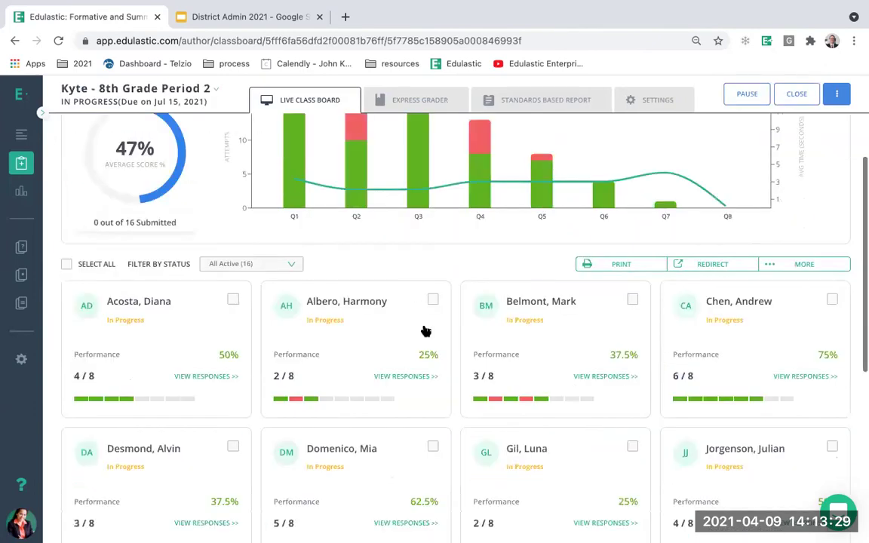
{"action": "scroll", "coordinate": [425, 330], "scroll_direction": "up", "scroll_amount": 1}
{"action": "scroll", "coordinate": [424, 330], "scroll_direction": "up", "scroll_amount": 3}
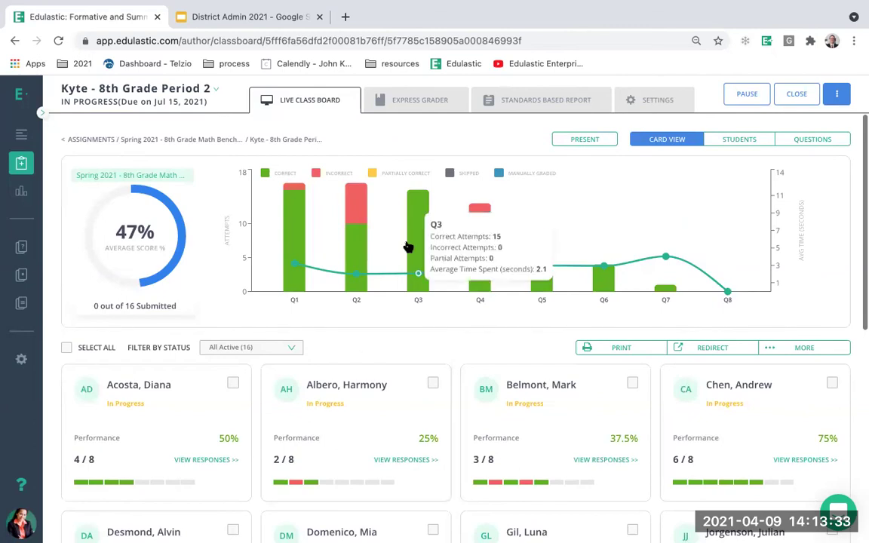
{"action": "mouse_move", "coordinate": [359, 242]}
{"action": "left_click", "coordinate": [533, 102]}
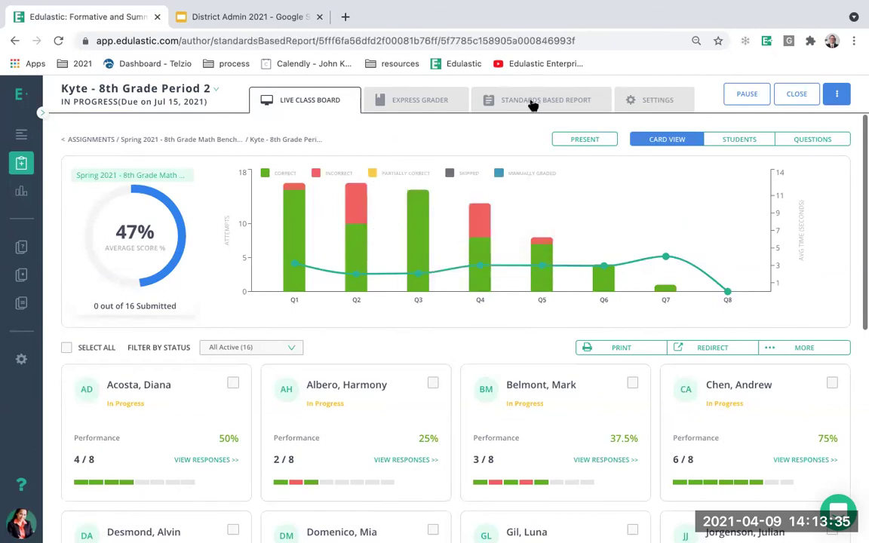
Step: Leave the class, revisit the Insights report list and return to the Assignments list
{"action": "left_click", "coordinate": [21, 153]}
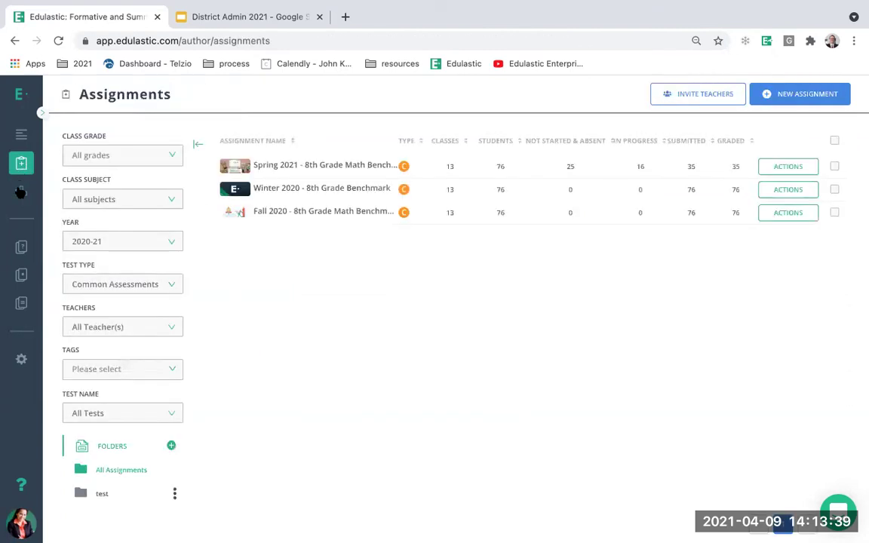
{"action": "left_click", "coordinate": [21, 192]}
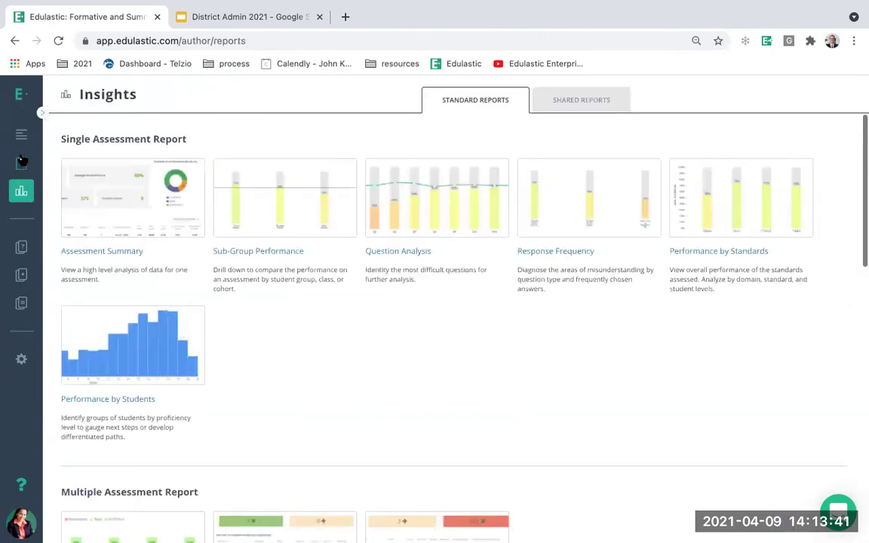
{"action": "left_click", "coordinate": [21, 160]}
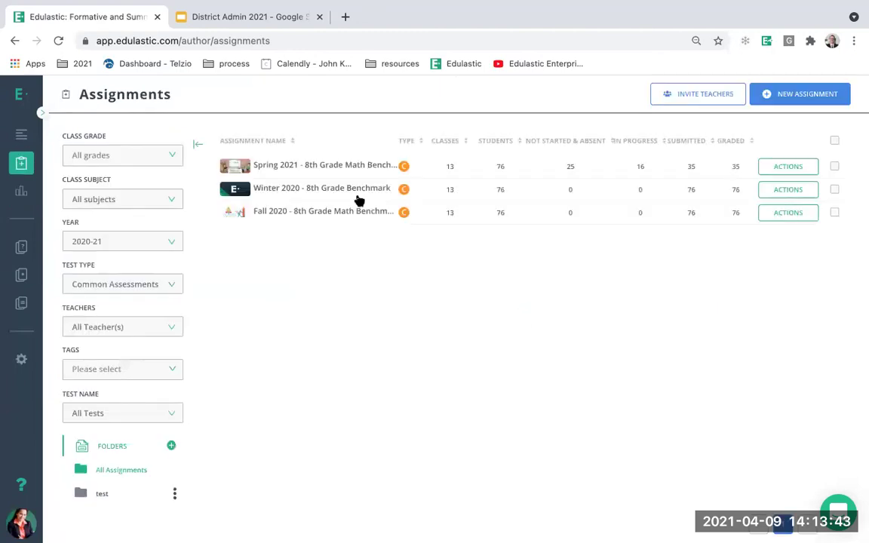